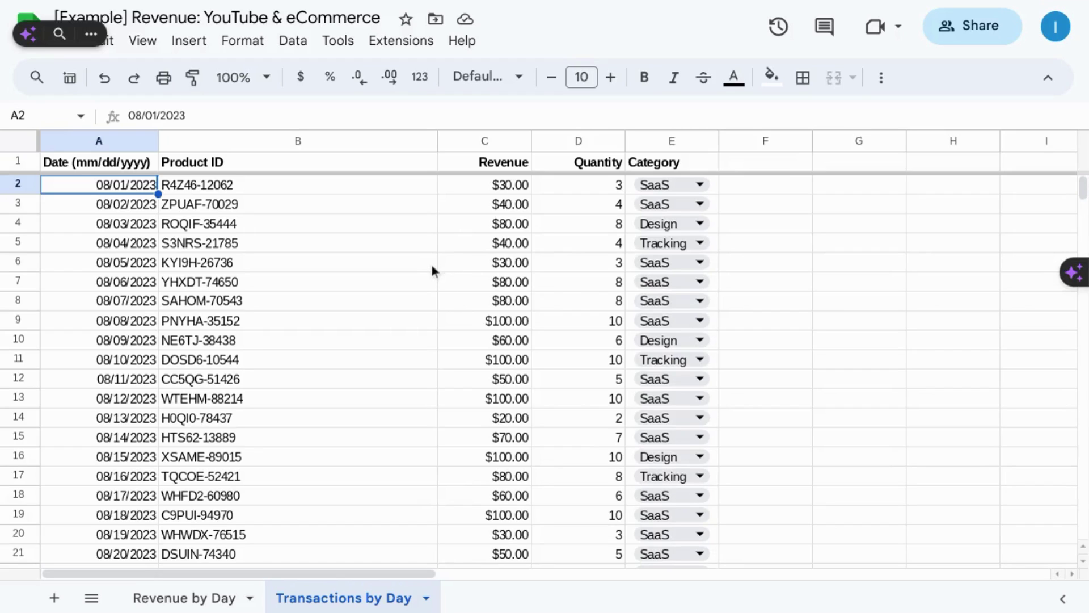
Check the header row and the number format of the A2:A16 dates without changing anything.
click(17, 164)
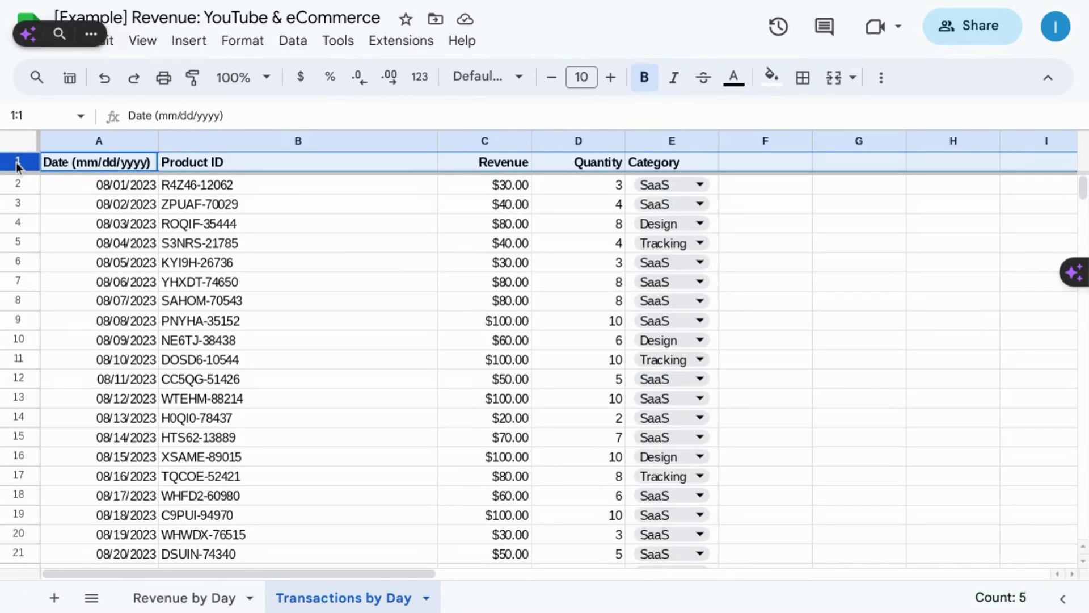
click(75, 190)
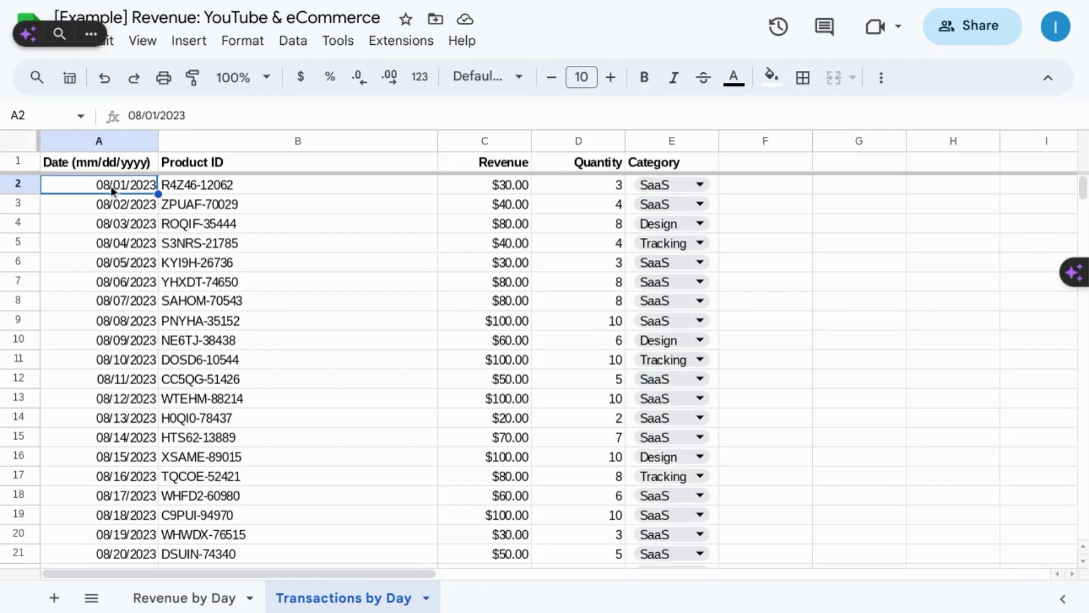
drag(110, 185, 134, 458)
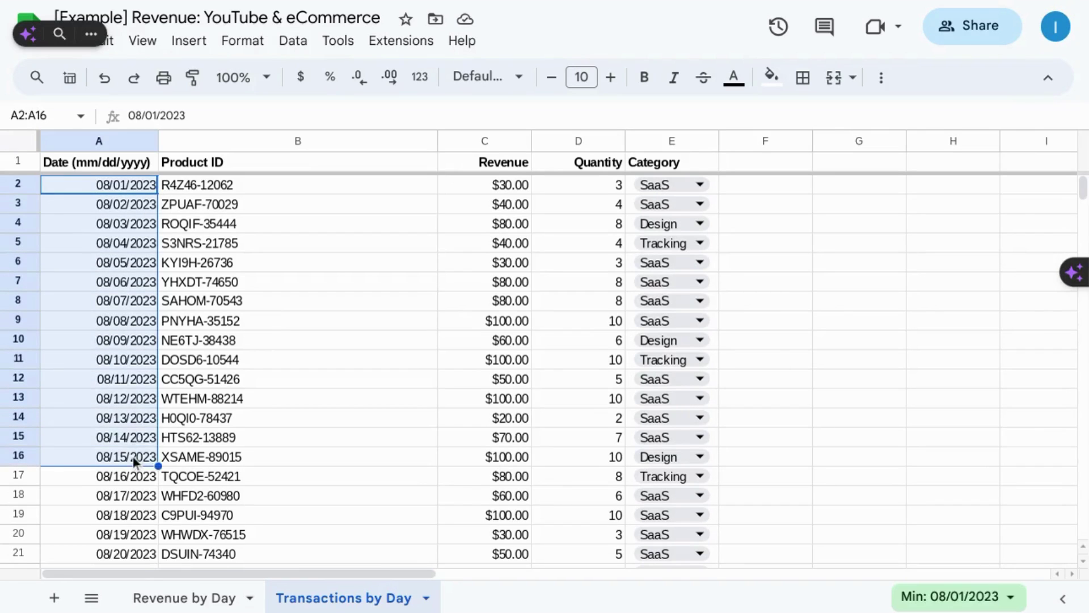
click(420, 78)
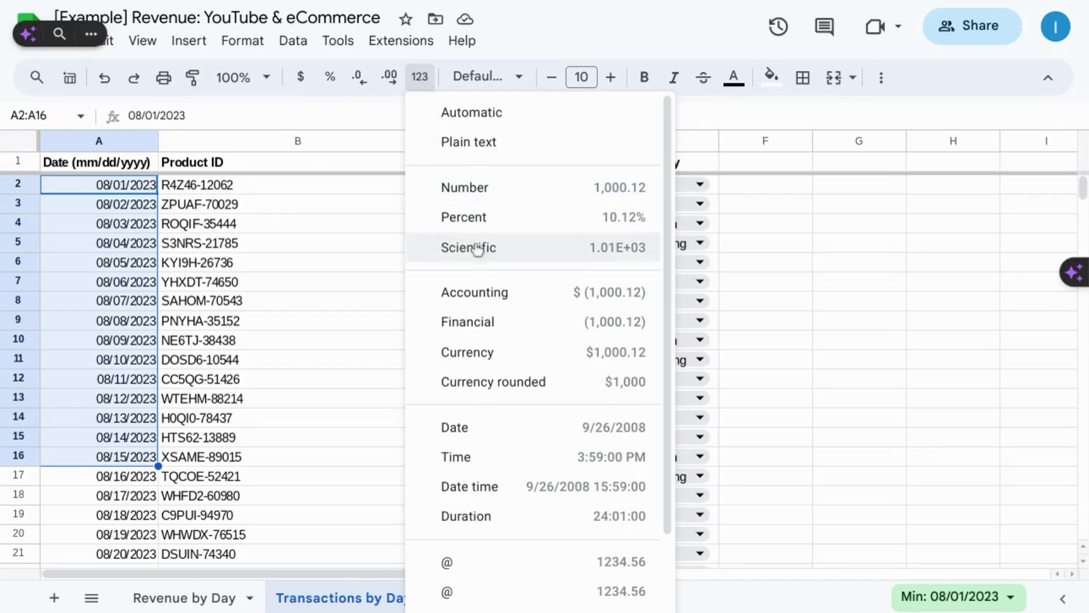
click(213, 270)
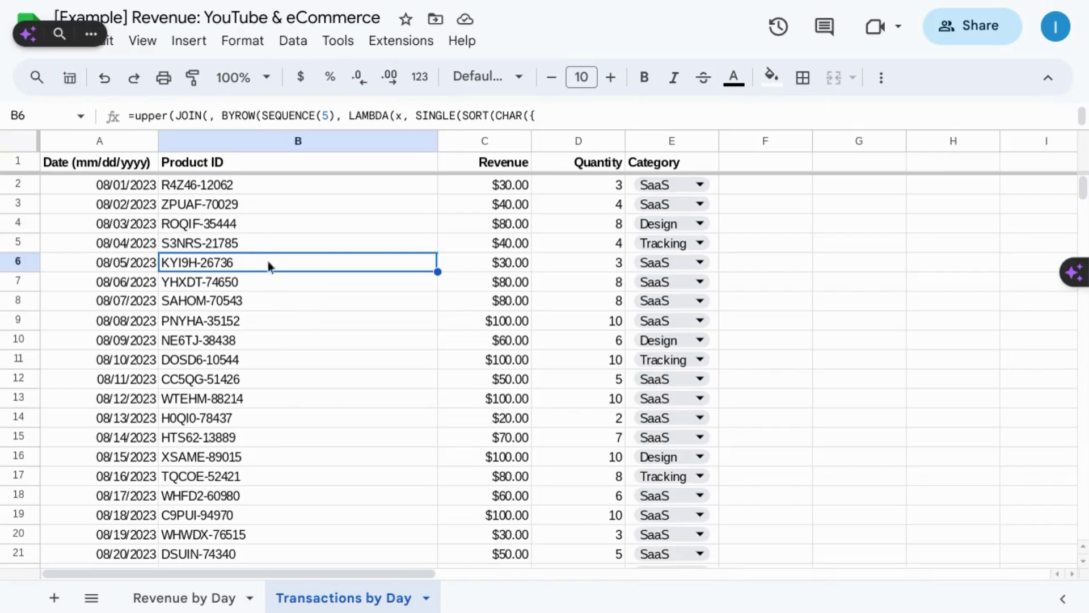
Scroll through the Transactions by Day rows down to row 27 and back.
scroll(192, 269, down, 2)
scroll(192, 271, down, 2)
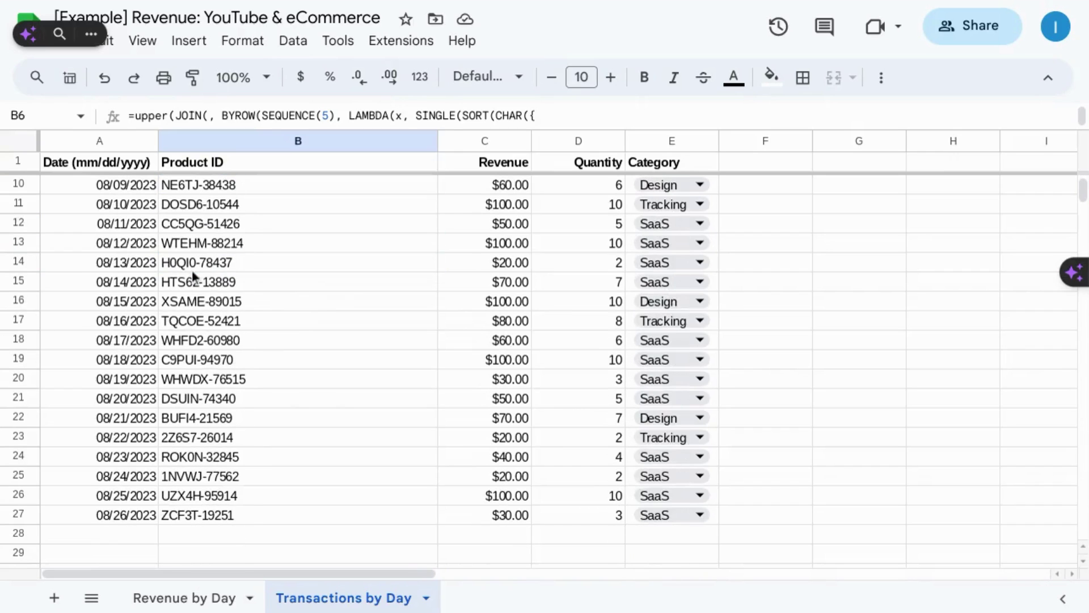
scroll(257, 286, up, 4)
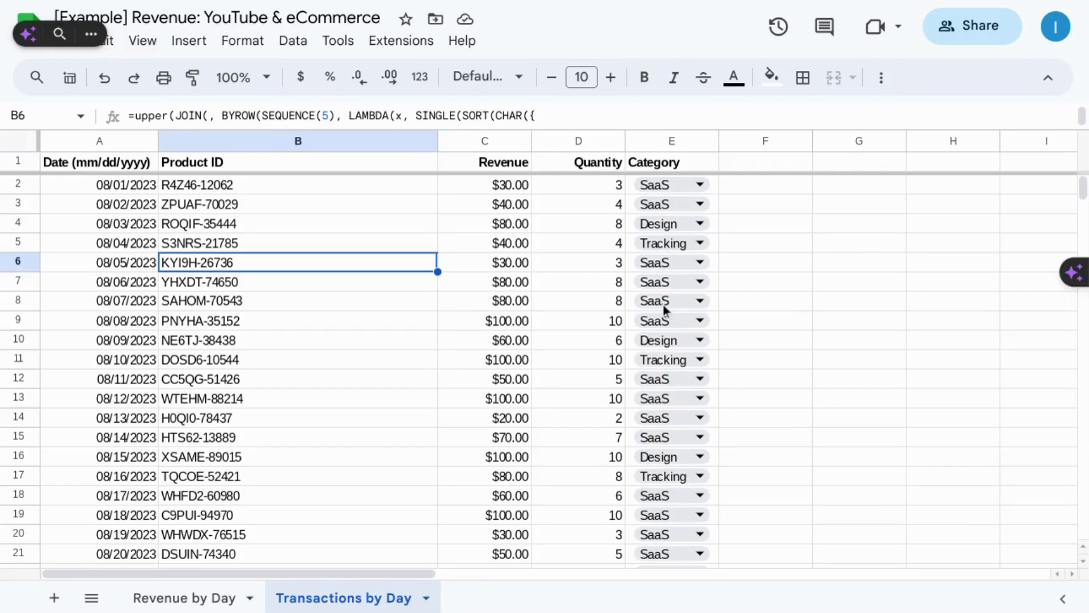
scroll(660, 409, down, 3)
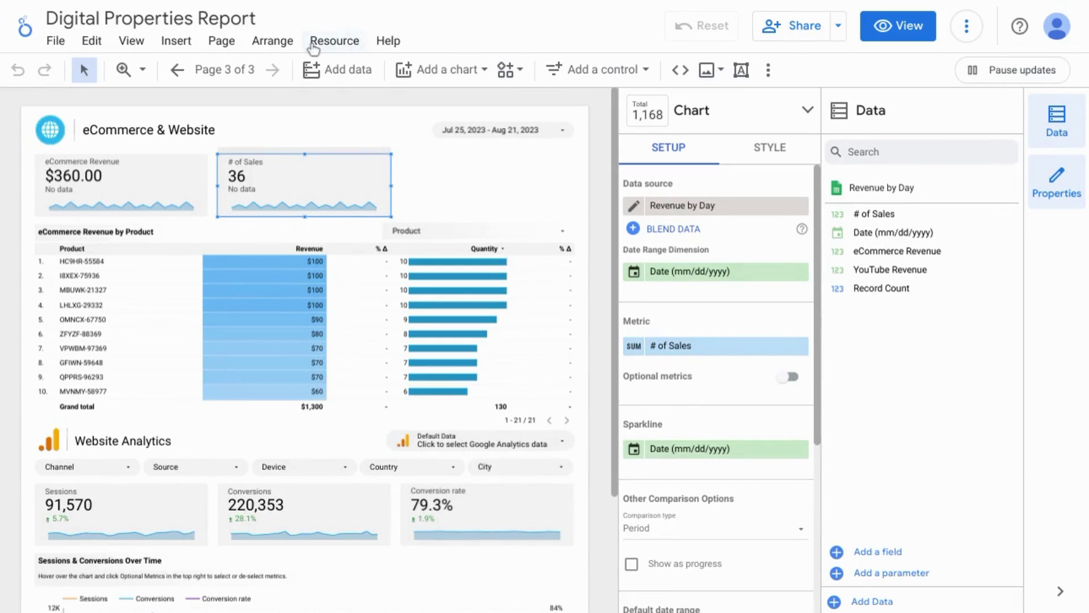
Add the Transactions by Day worksheet from the Revenue: YouTube & eCommerce spreadsheet using the Google Sheets connector.
click(329, 71)
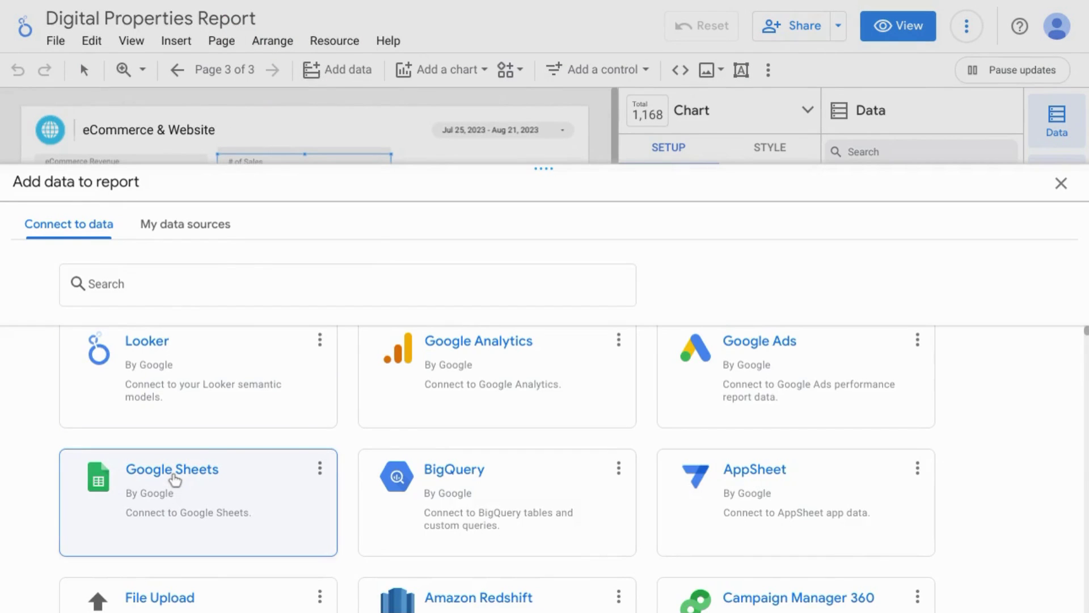
click(175, 479)
click(240, 367)
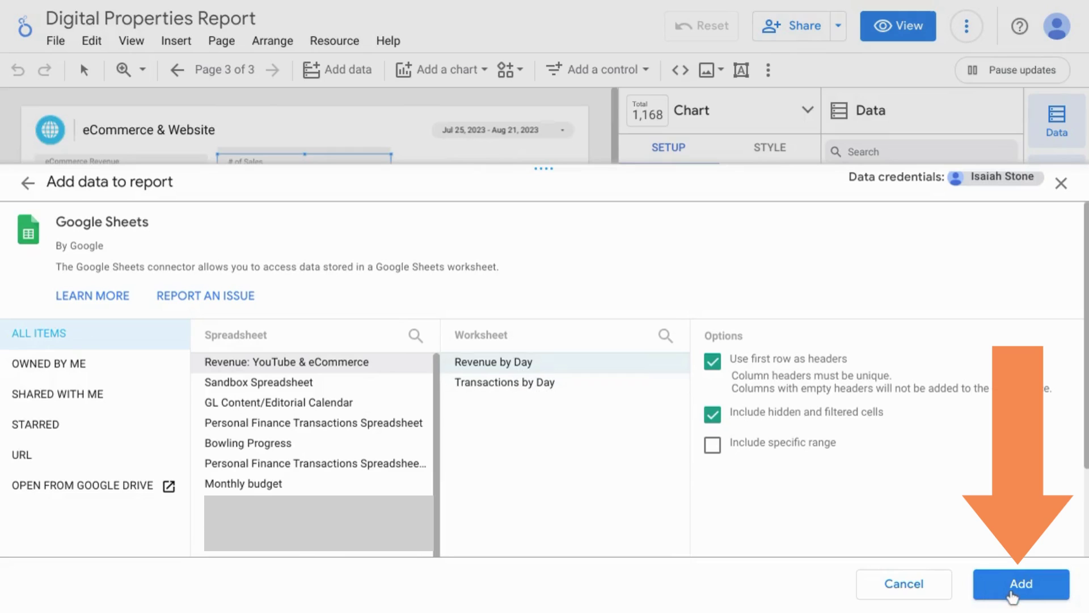
click(1012, 593)
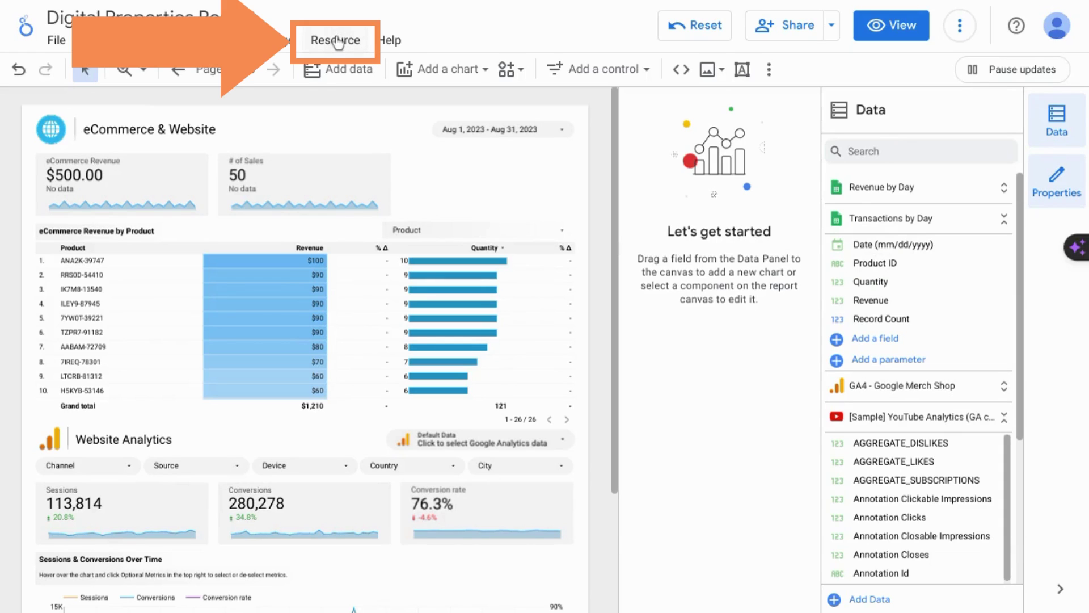
Open the Transactions by Day field editor and check that Date's type stays Date.
click(336, 41)
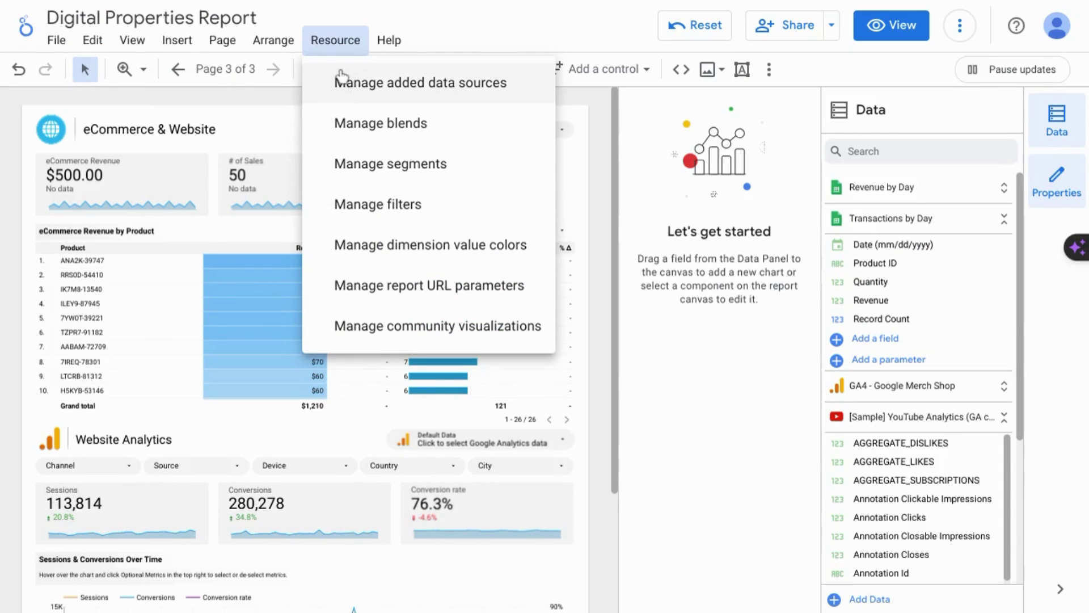
click(348, 85)
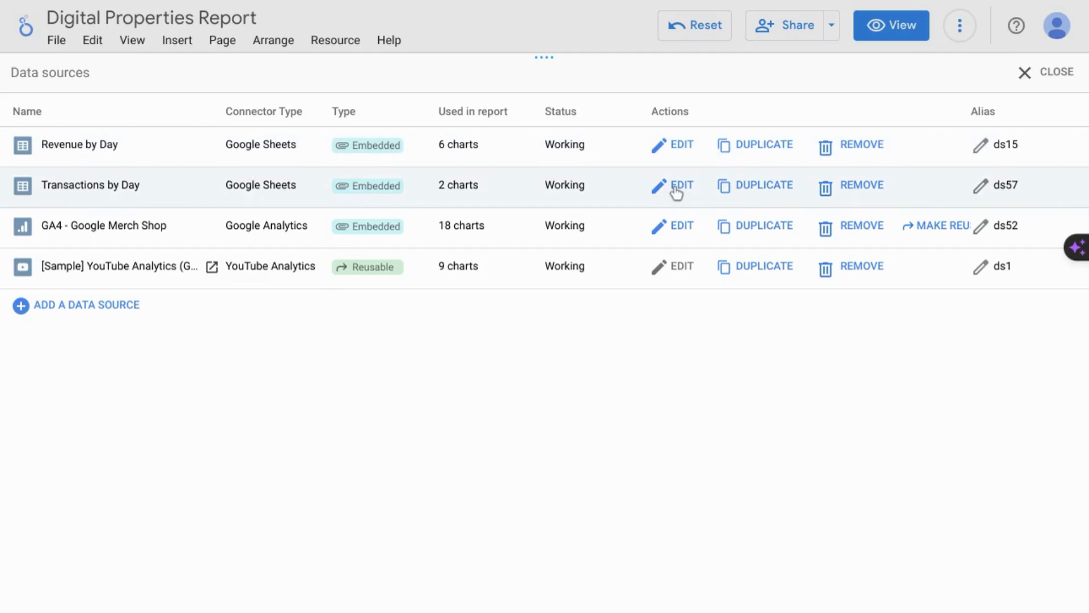
click(676, 190)
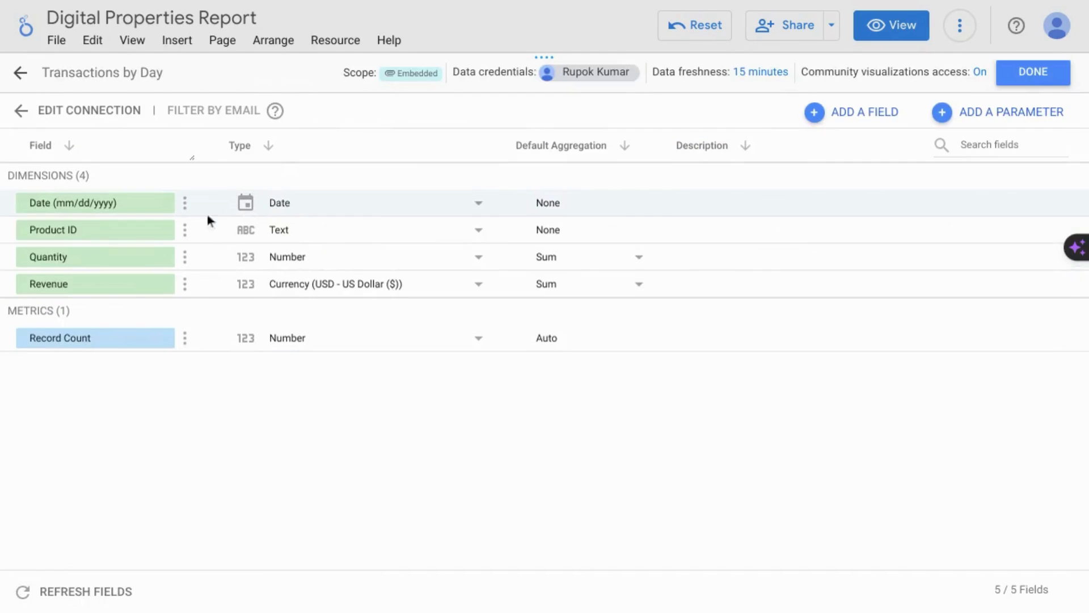
click(289, 211)
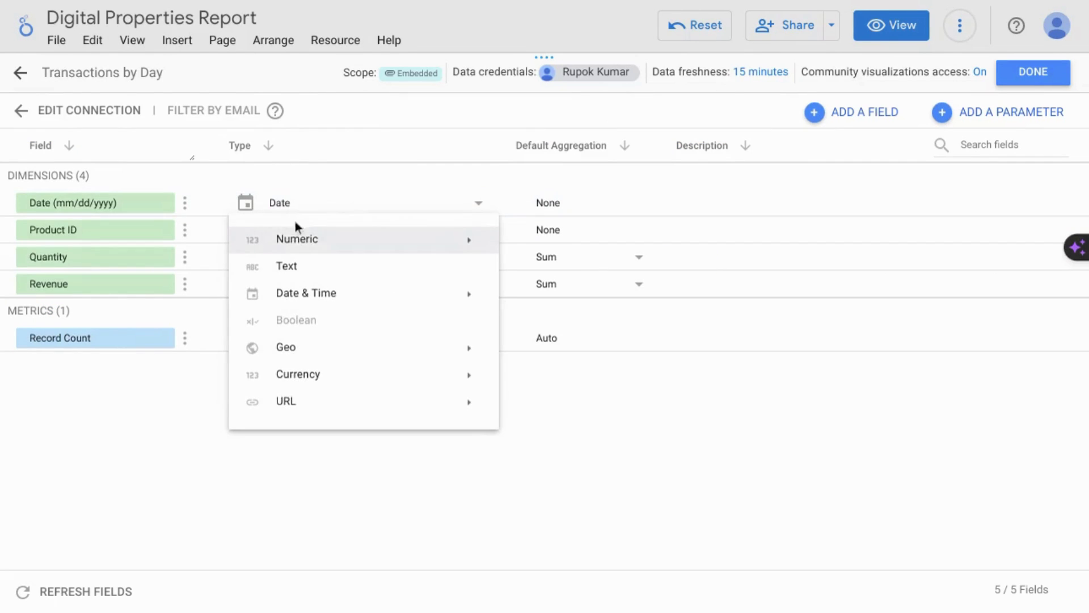
click(379, 153)
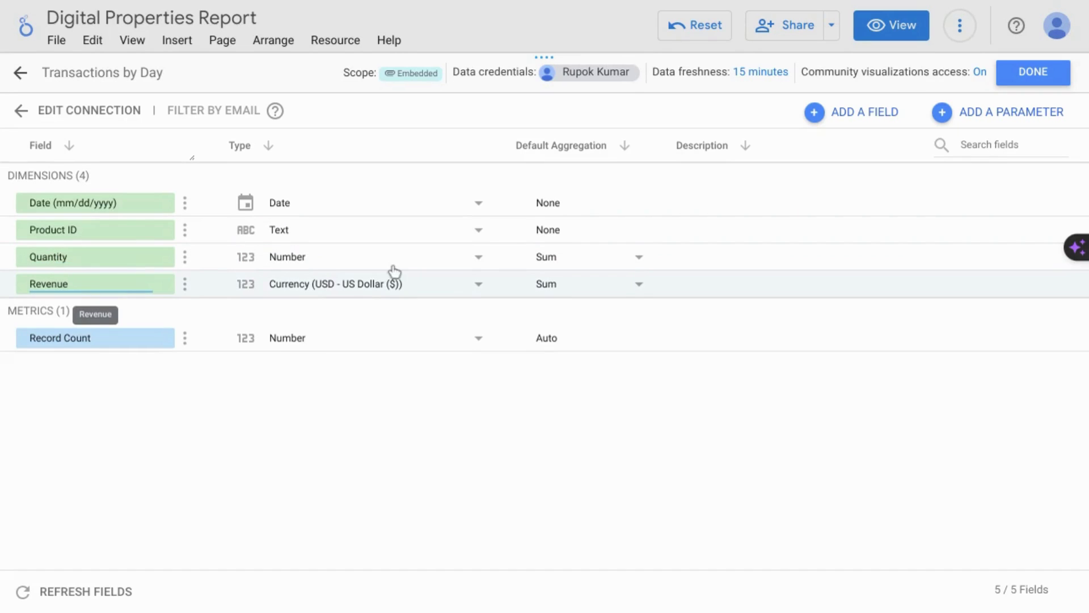
click(553, 283)
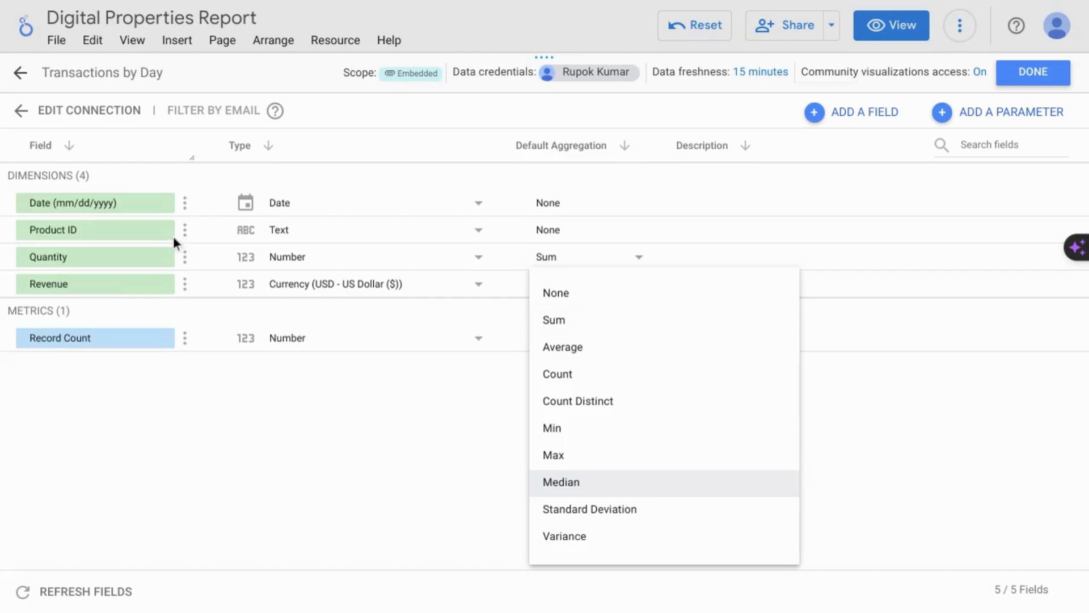
click(280, 230)
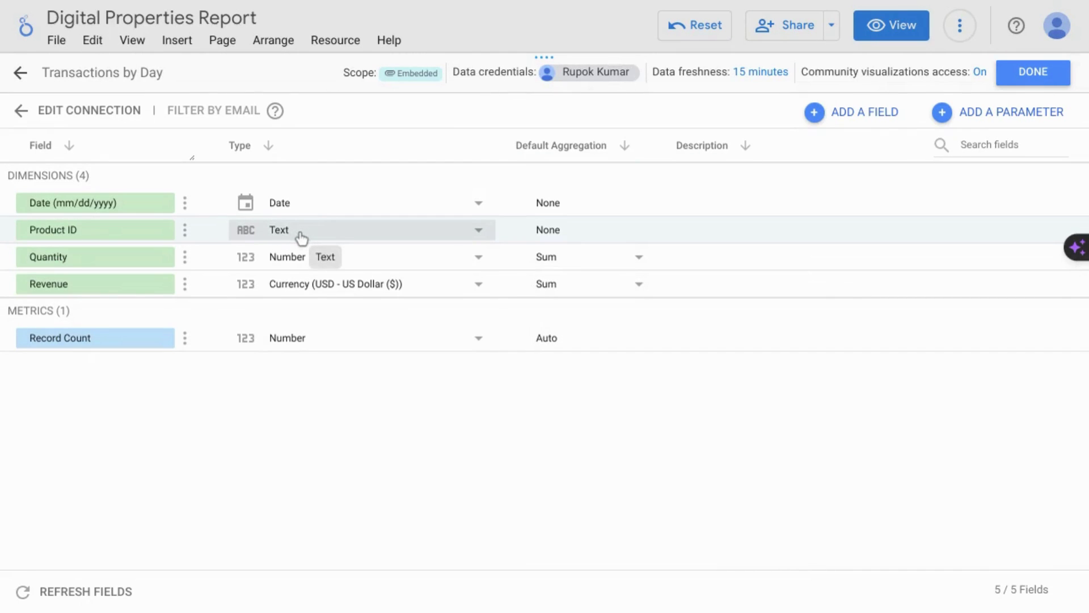
click(298, 235)
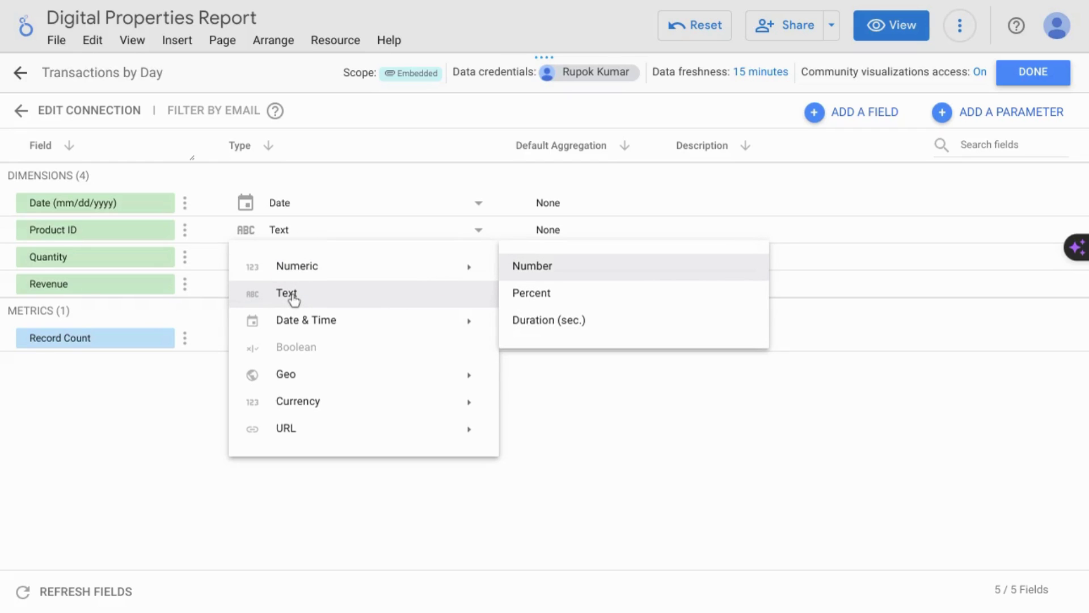
click(311, 304)
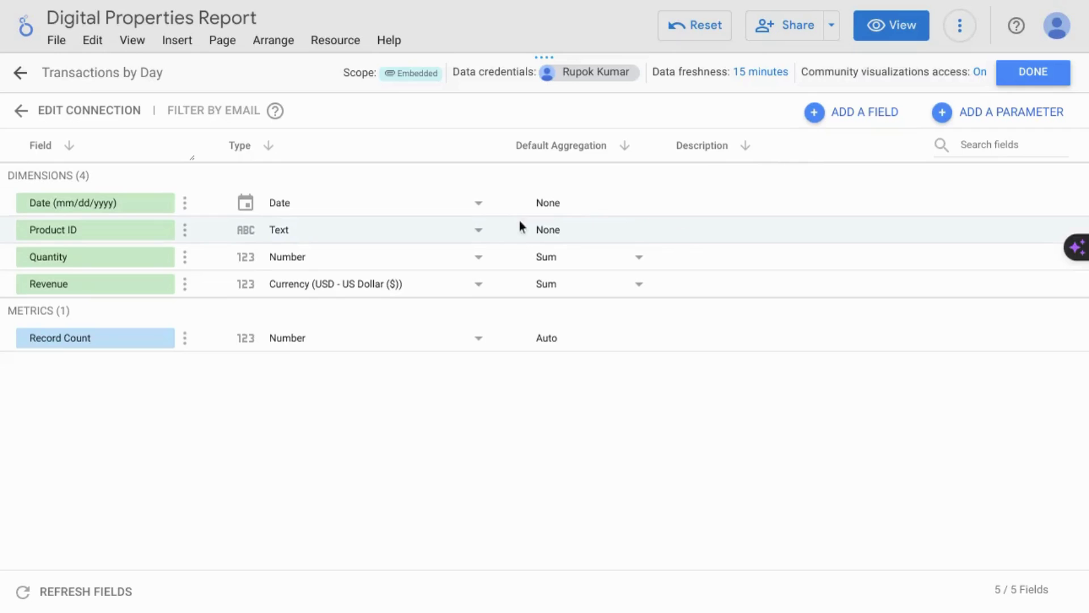
Keep data freshness at 15 minutes, set community visualizations access to OFF, and close the data source panels.
click(711, 80)
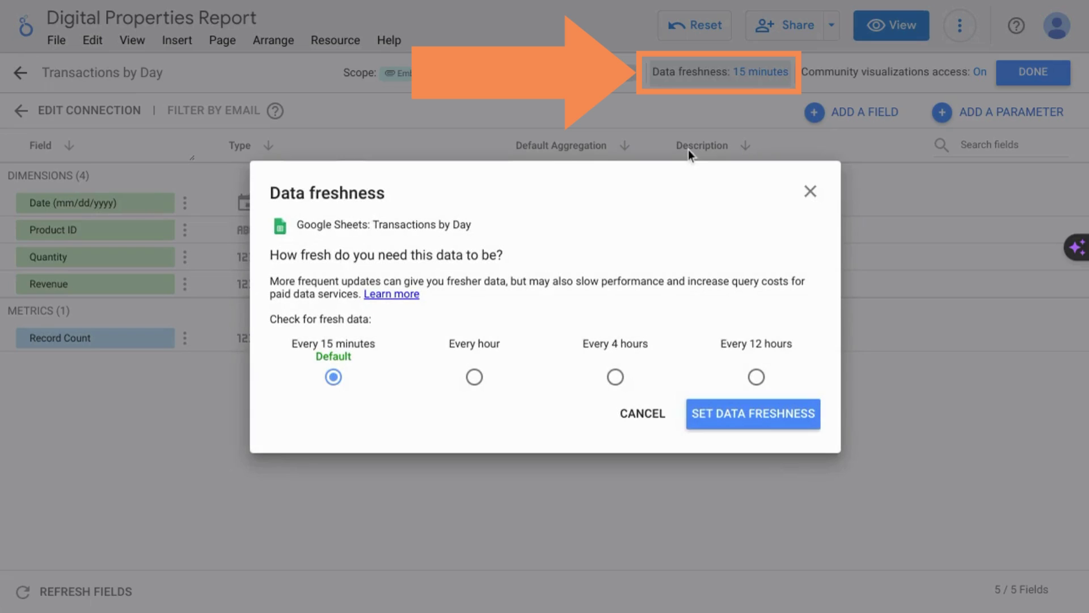
click(630, 414)
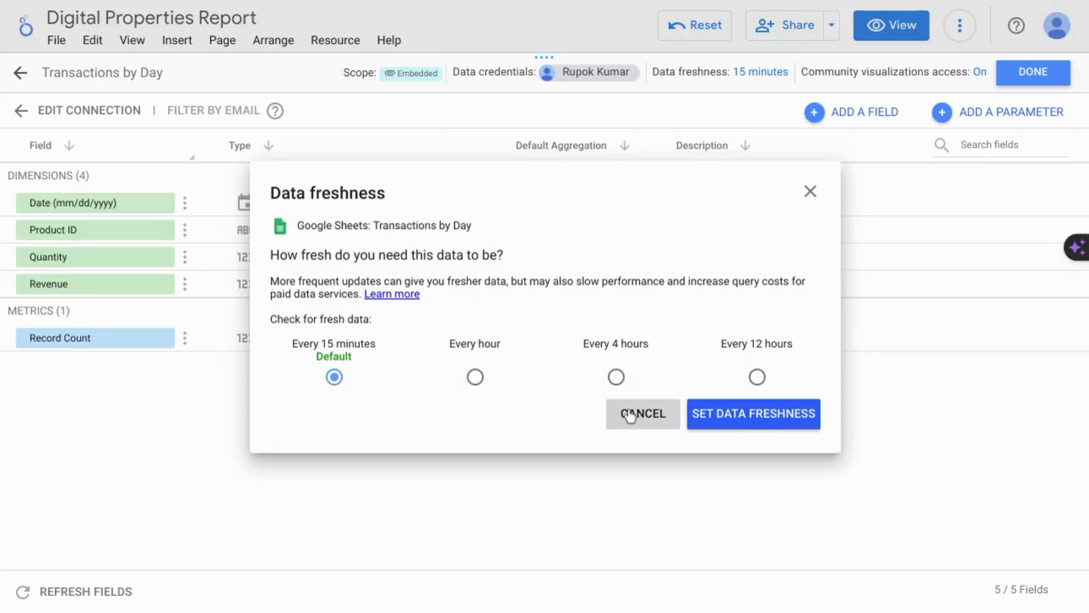
click(933, 76)
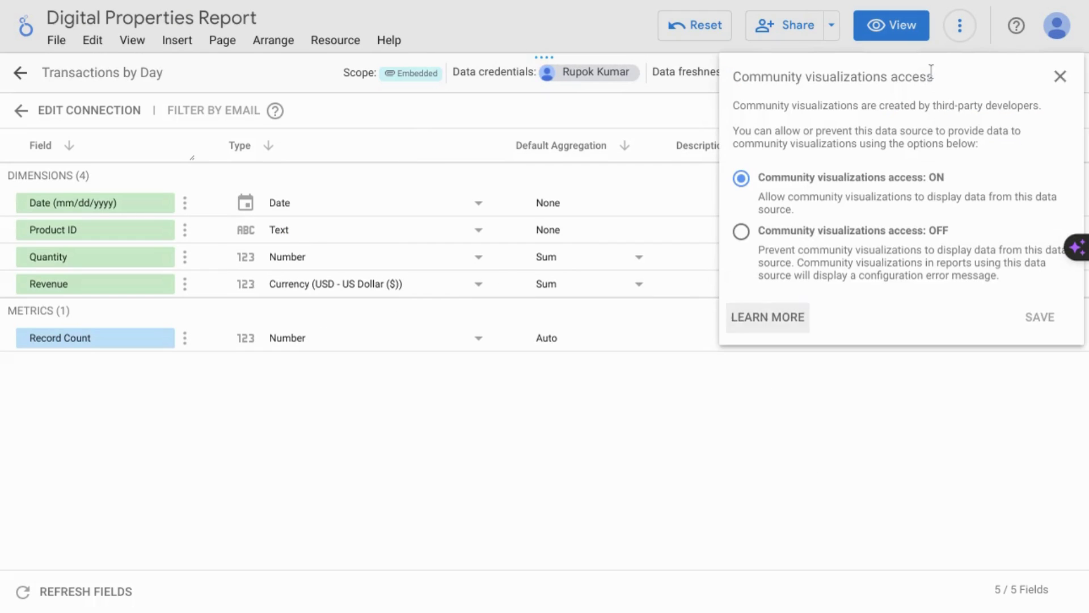
click(787, 232)
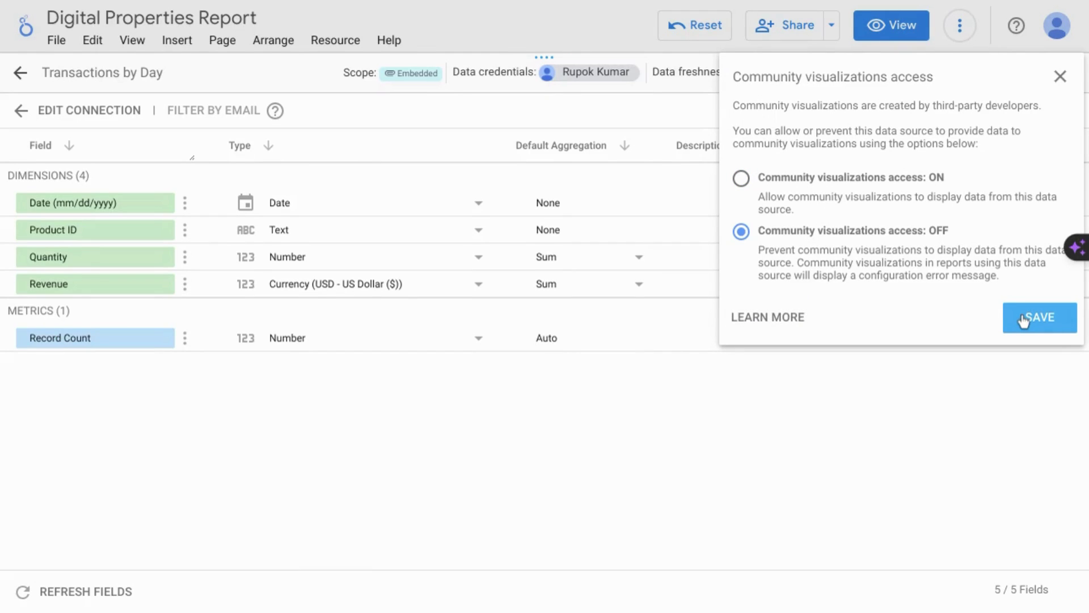
click(1024, 320)
click(1017, 77)
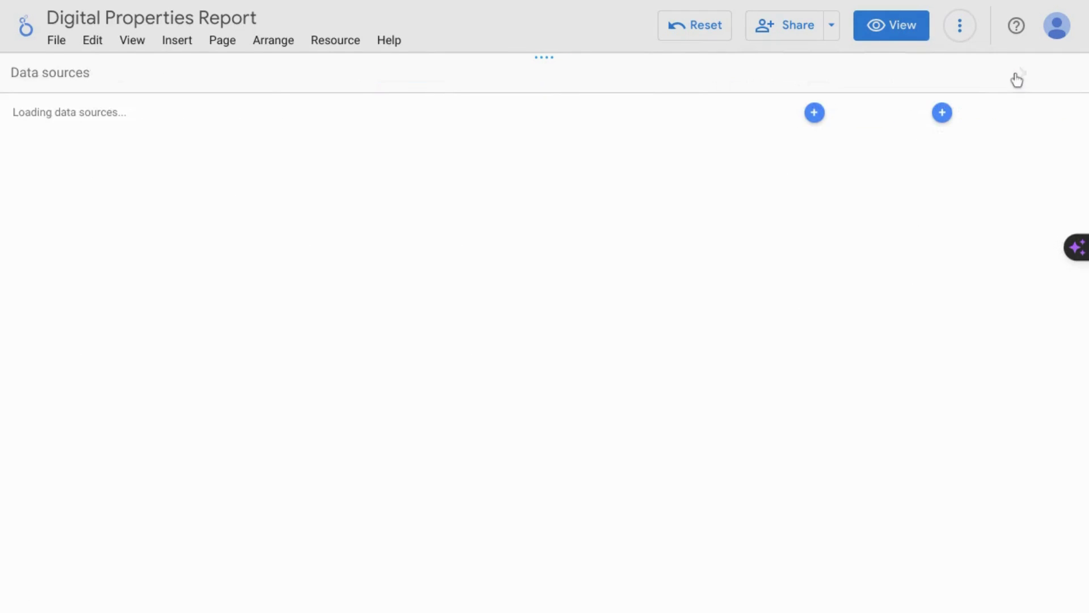
click(1017, 77)
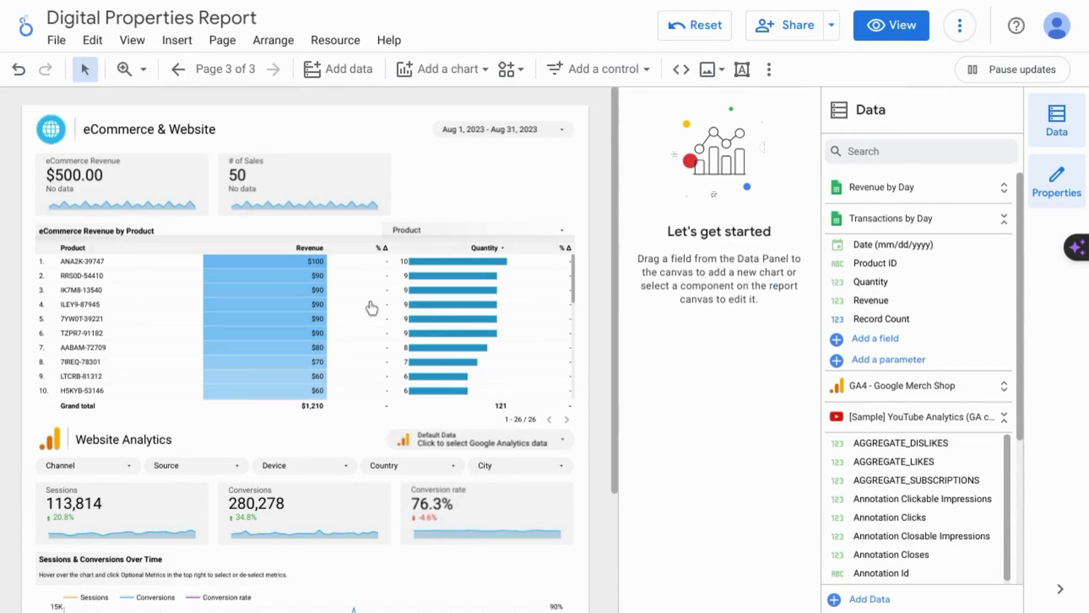
Scroll through the copied GA4 Traffic Acquisition report and close the data source dropdown unchanged.
click(372, 307)
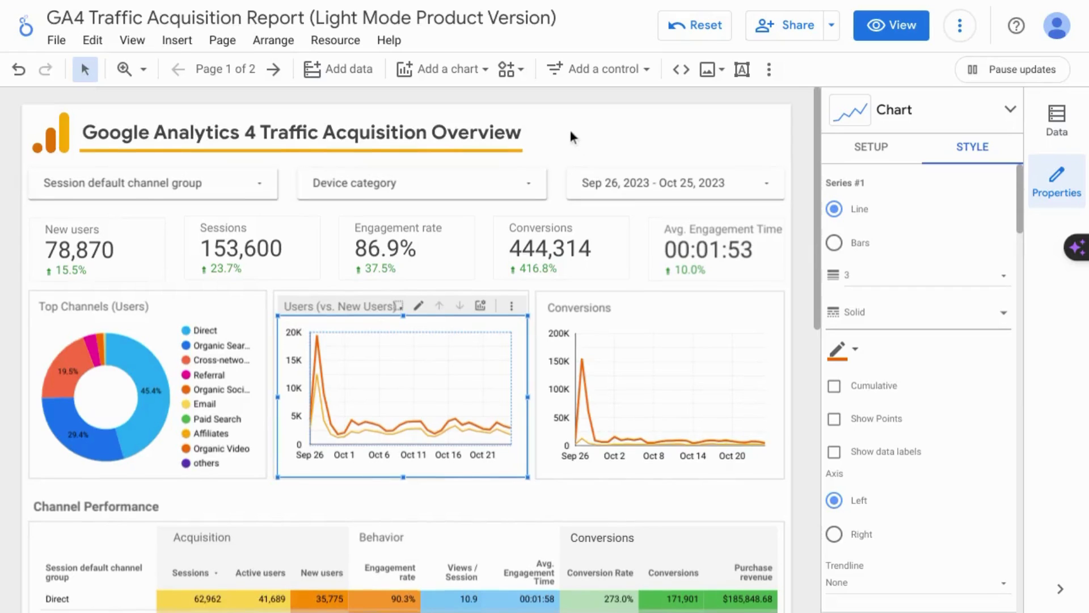
scroll(570, 130, down, 4)
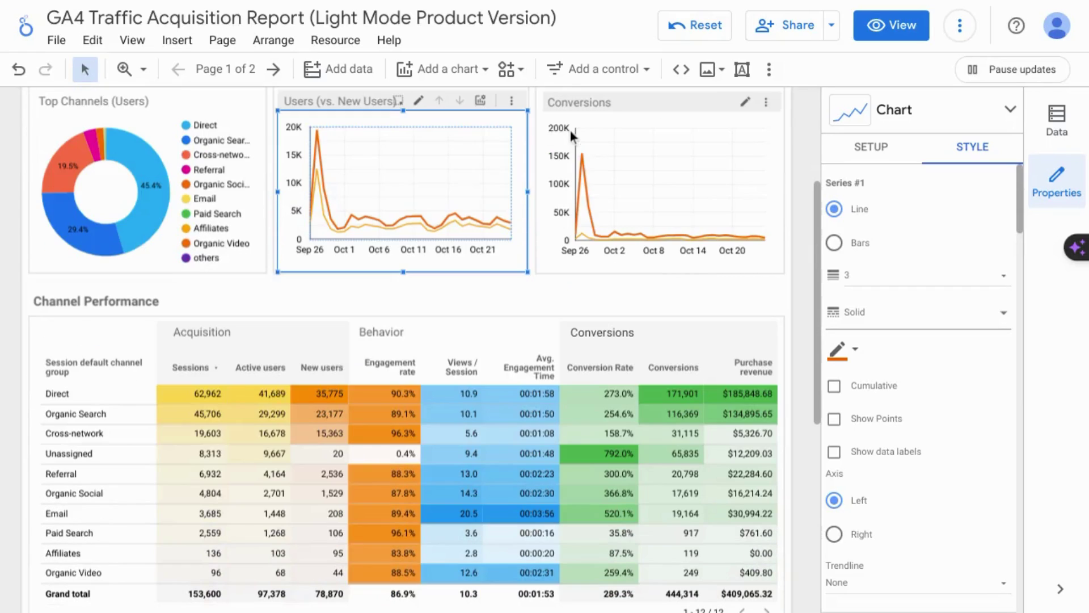
scroll(579, 205, down, 1)
scroll(579, 204, down, 1)
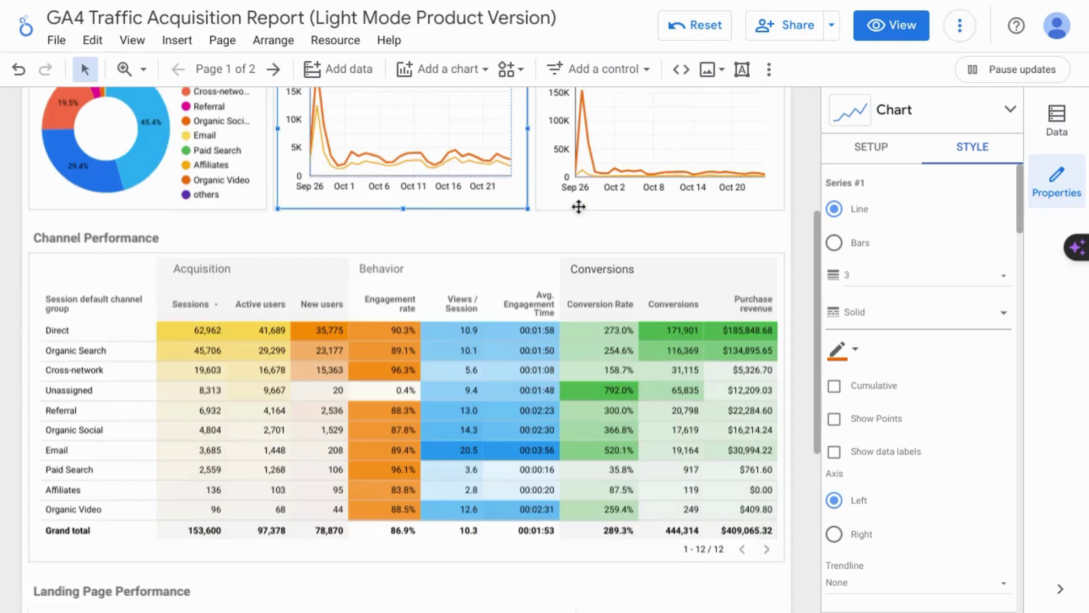
scroll(576, 217, up, 5)
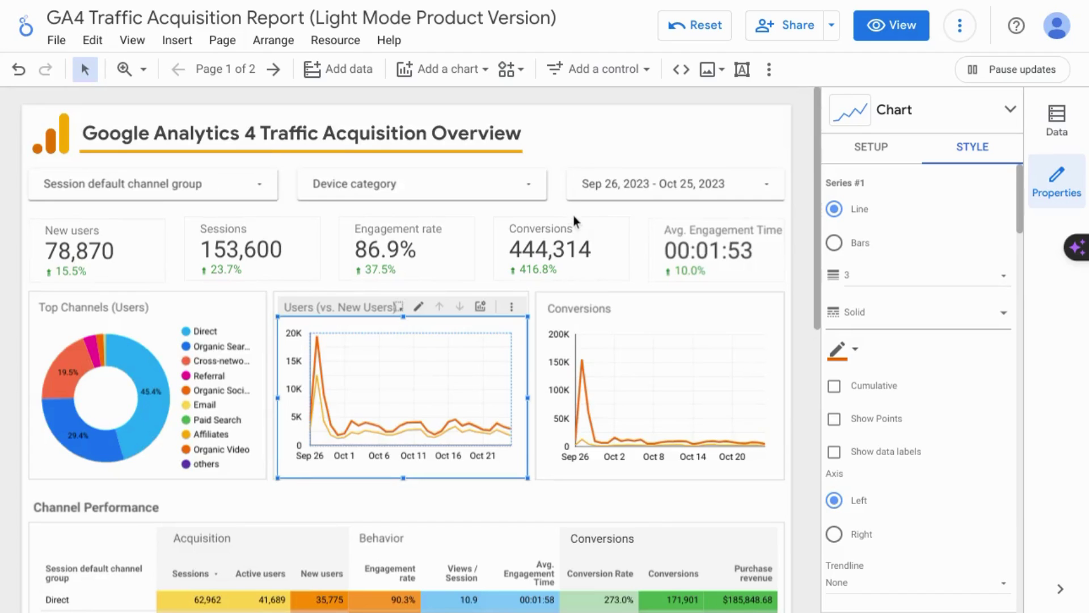
scroll(696, 347, down, 1)
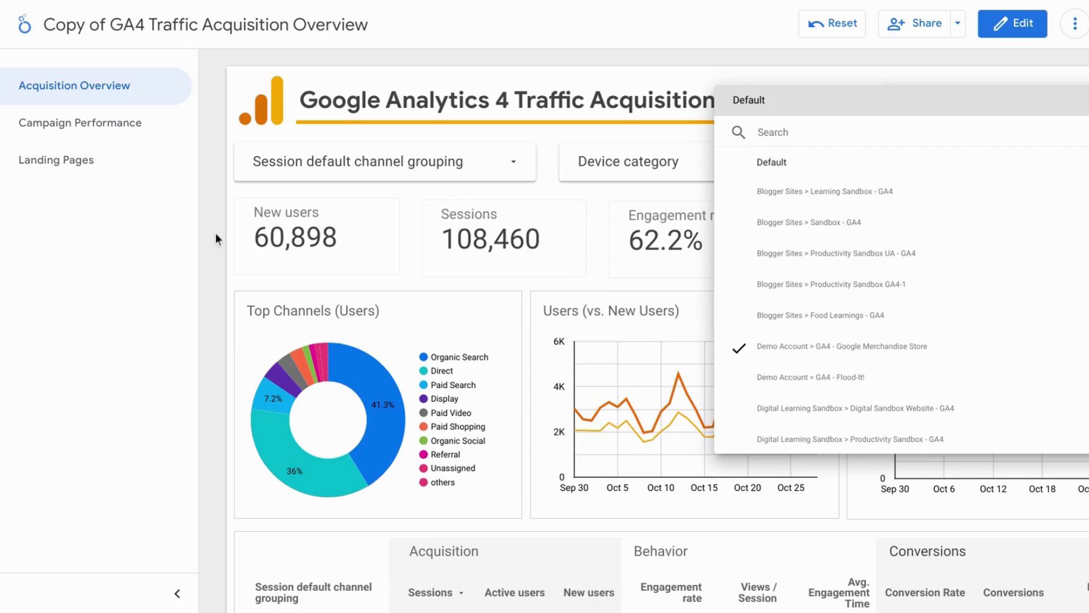
click(218, 235)
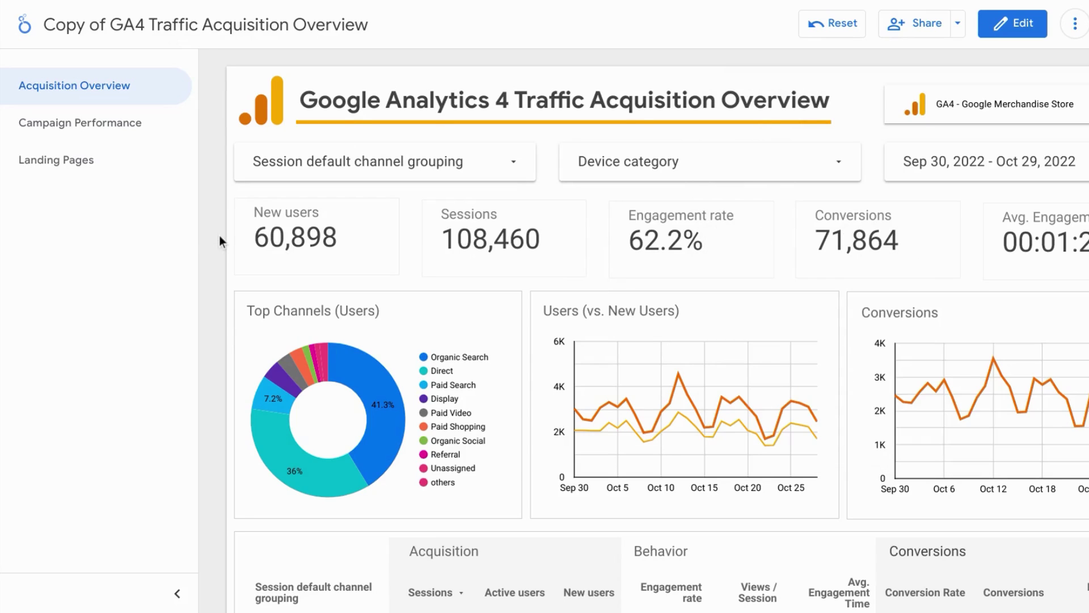